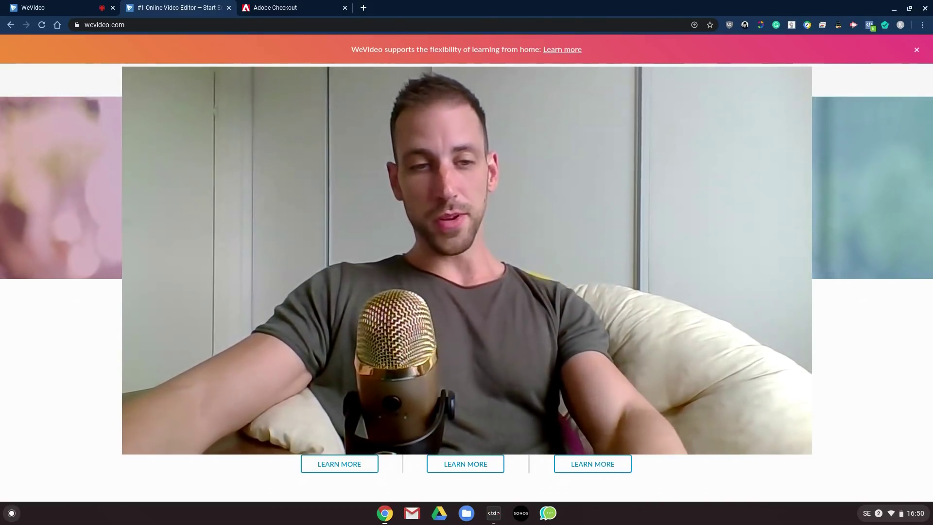
Bring up the ChromeOS app launcher over the WeVideo homepage.
{"action": "key", "text": "super"}
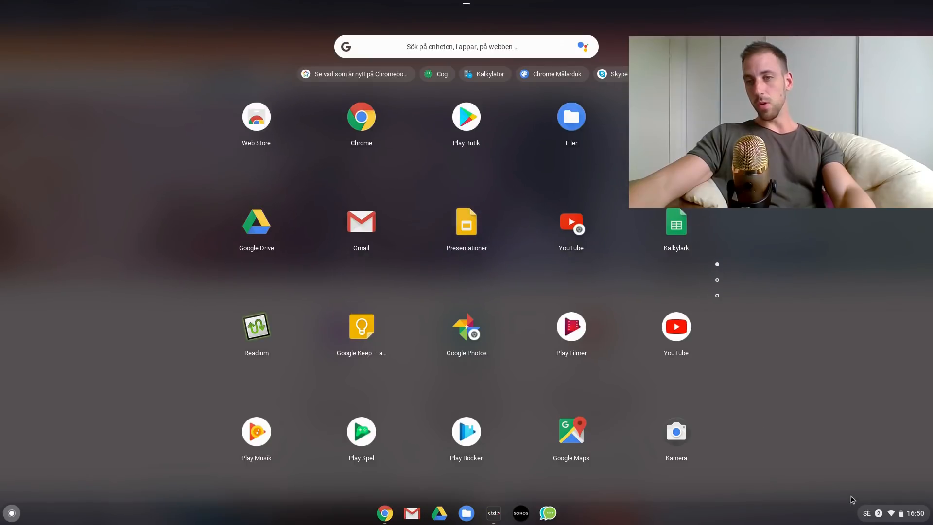
Dismiss the launcher and the quick settings tray to return to wevideo.com.
{"action": "left_click", "coordinate": [891, 517]}
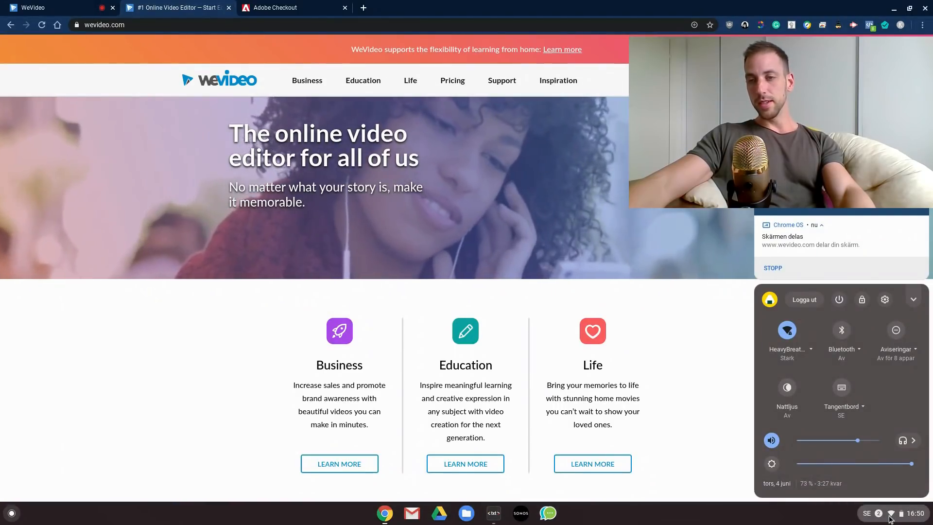
{"action": "left_click", "coordinate": [891, 516]}
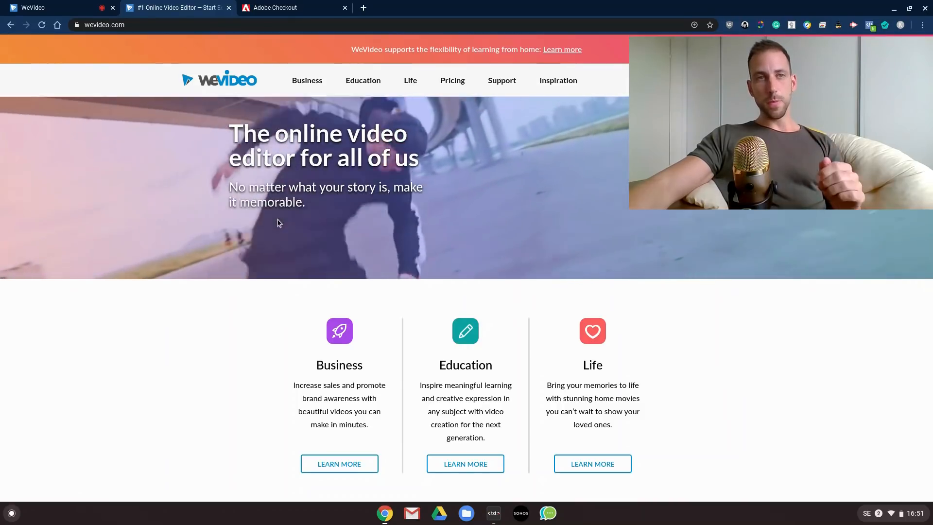
Switch to the browser tab holding the WeVideo project editor.
{"action": "left_click", "coordinate": [55, 8]}
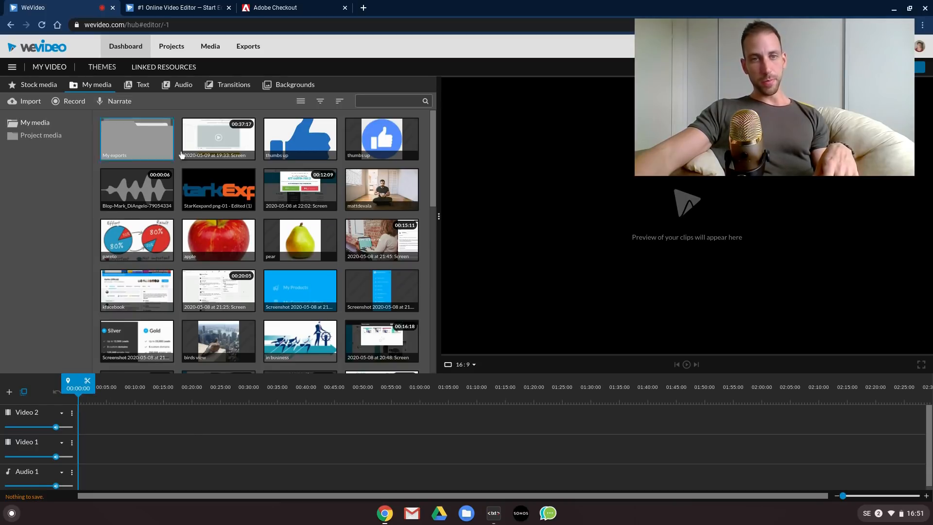
{"action": "scroll", "coordinate": [292, 219], "scroll_direction": "down", "scroll_amount": 10}
{"action": "scroll", "coordinate": [292, 218], "scroll_direction": "up", "scroll_amount": 10}
{"action": "scroll", "coordinate": [292, 218], "scroll_direction": "down", "scroll_amount": 10}
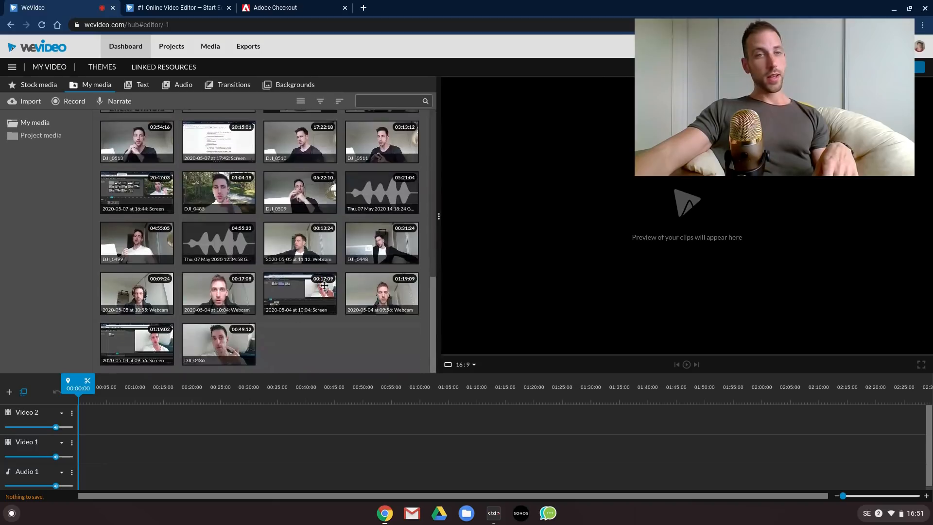
Start a media import and choose to browse files on the computer.
{"action": "left_click", "coordinate": [31, 101]}
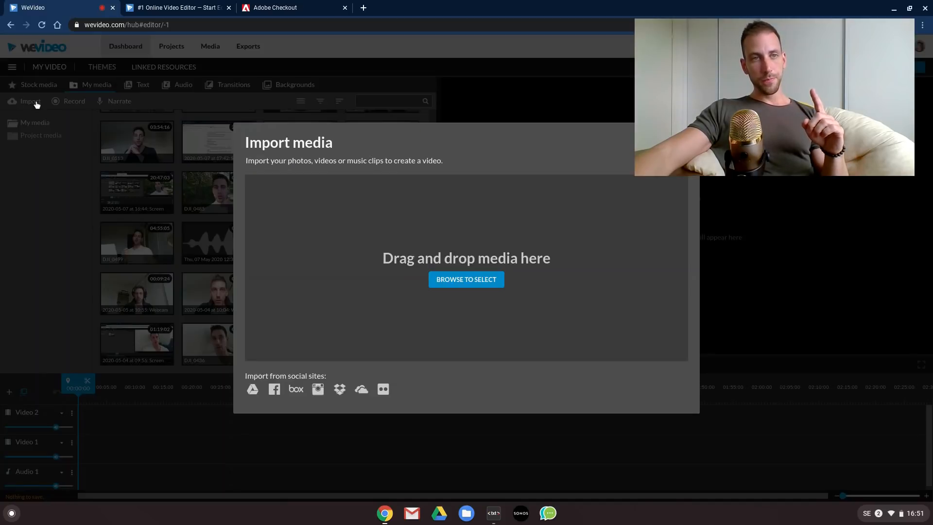
{"action": "left_click", "coordinate": [459, 283]}
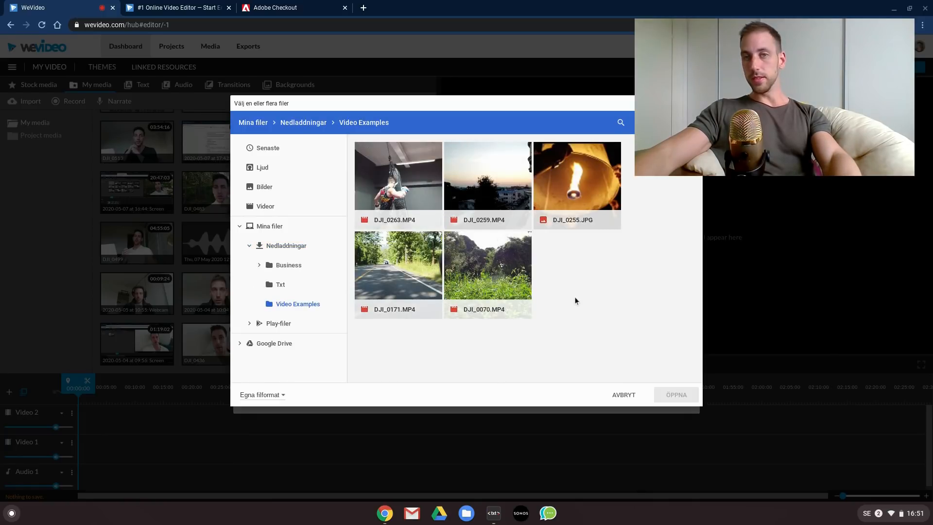
Select all five DJI files in Video Examples, including DJI_0263, and import them.
{"action": "left_click", "coordinate": [406, 186]}
{"action": "left_click", "coordinate": [503, 286]}
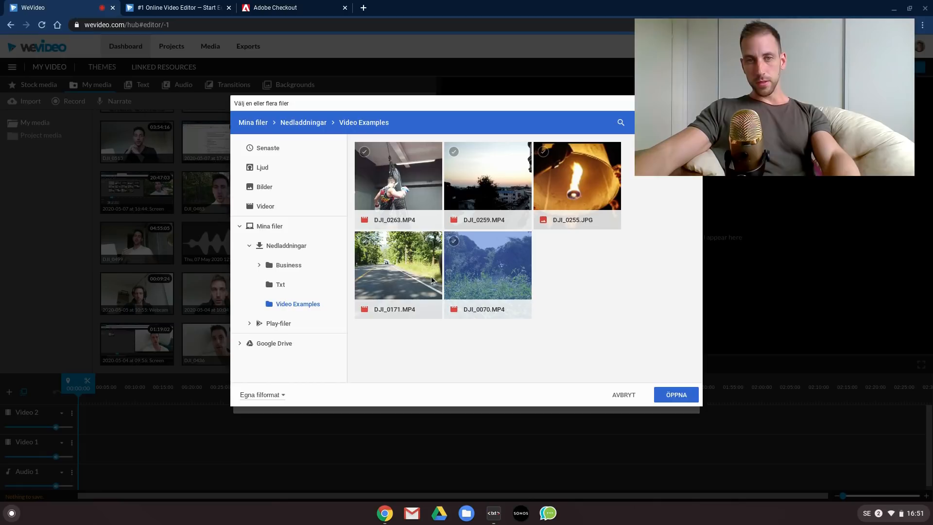
{"action": "left_click", "coordinate": [411, 272]}
{"action": "left_click", "coordinate": [496, 284], "text": "ctrl"}
{"action": "left_click", "coordinate": [576, 182], "text": "ctrl"}
{"action": "left_click", "coordinate": [482, 185], "text": "ctrl"}
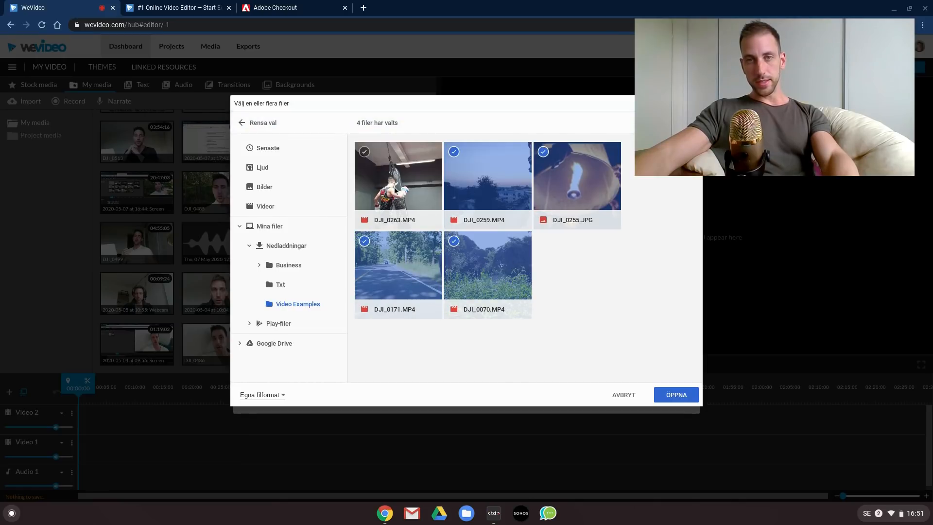
{"action": "left_click", "coordinate": [399, 186], "text": "ctrl"}
{"action": "left_click", "coordinate": [675, 395]}
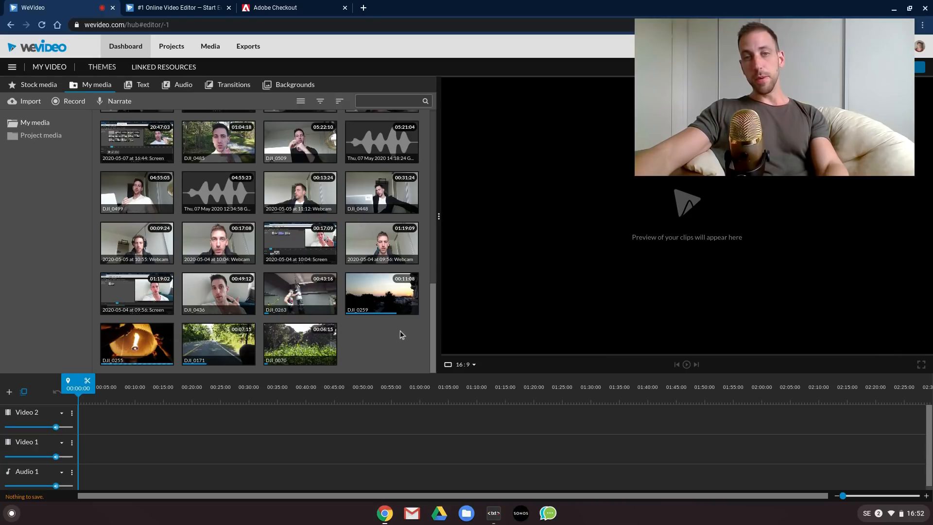
Drag the DJI_0259 sunset clip from My media onto the Video 1 track.
{"action": "mouse_move", "coordinate": [385, 300]}
{"action": "left_mouse_down"}
{"action": "mouse_move", "coordinate": [125, 444]}
{"action": "mouse_move", "coordinate": [88, 447]}
{"action": "left_mouse_up"}
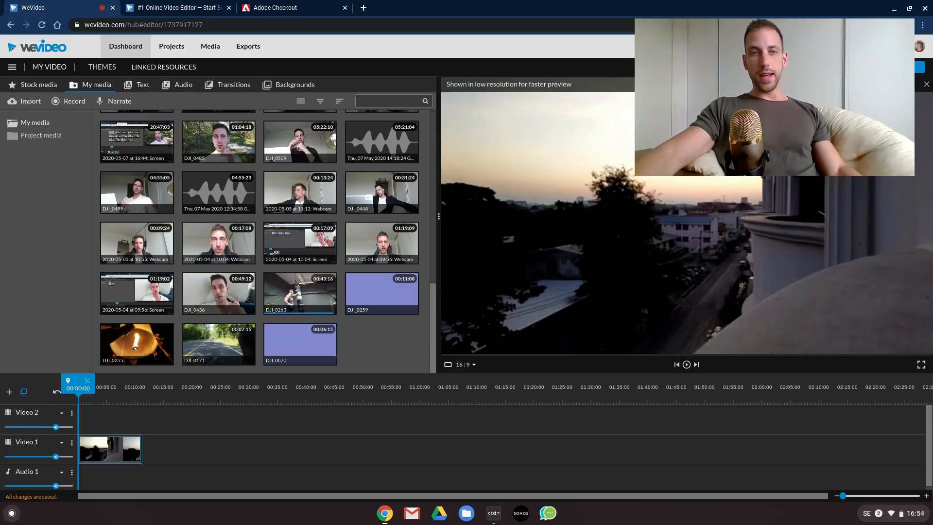
Play the timeline and split the sunset clip at the playhead about four seconds in.
{"action": "key", "text": "space"}
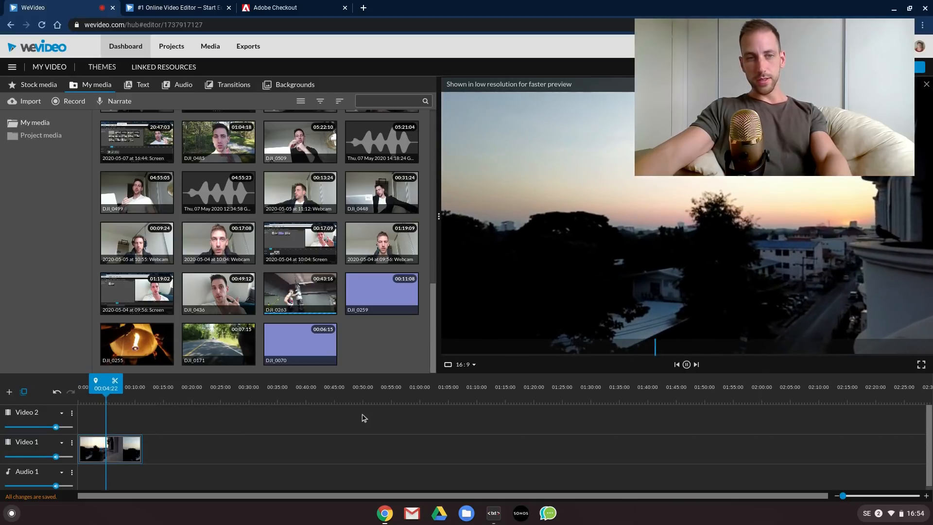
{"action": "left_click", "coordinate": [131, 448]}
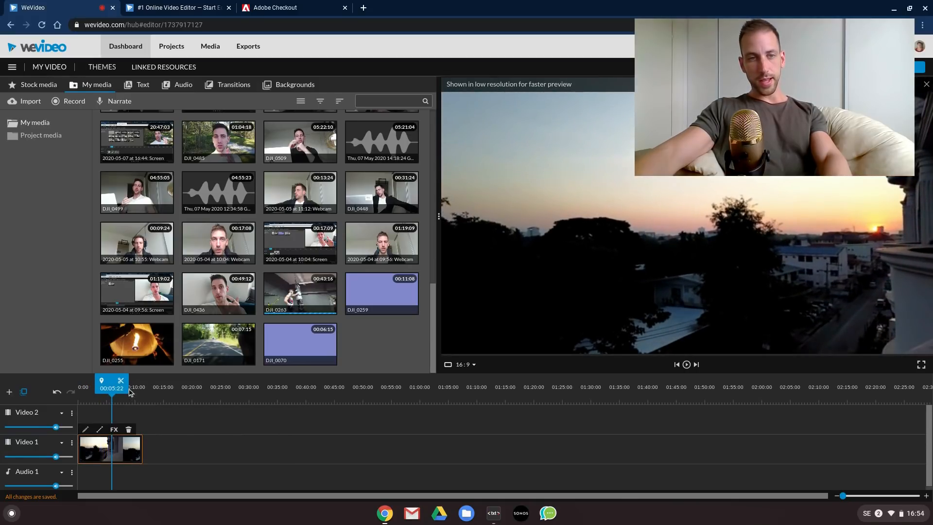
Move the second clip part and use Close Gaps so both parts sit back to back.
{"action": "left_click", "coordinate": [127, 454]}
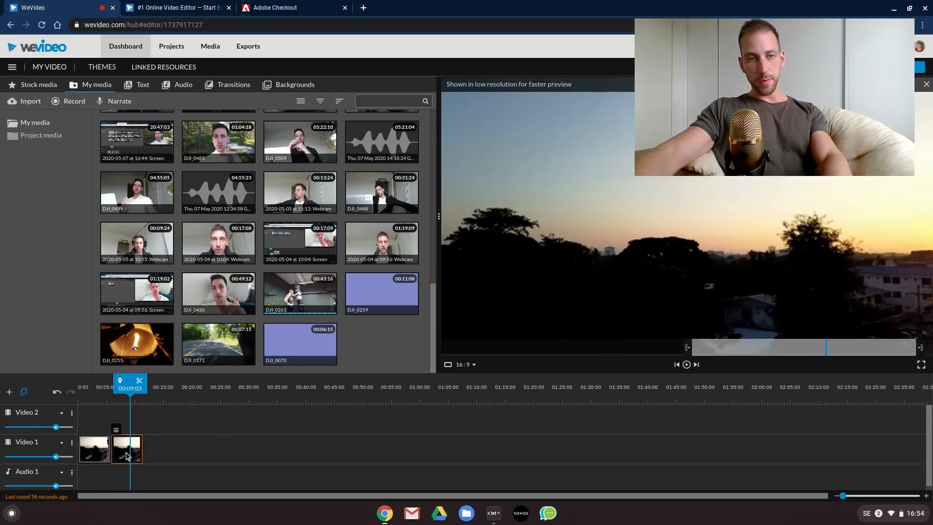
{"action": "left_click_drag", "start_coordinate": [127, 455], "coordinate": [193, 460]}
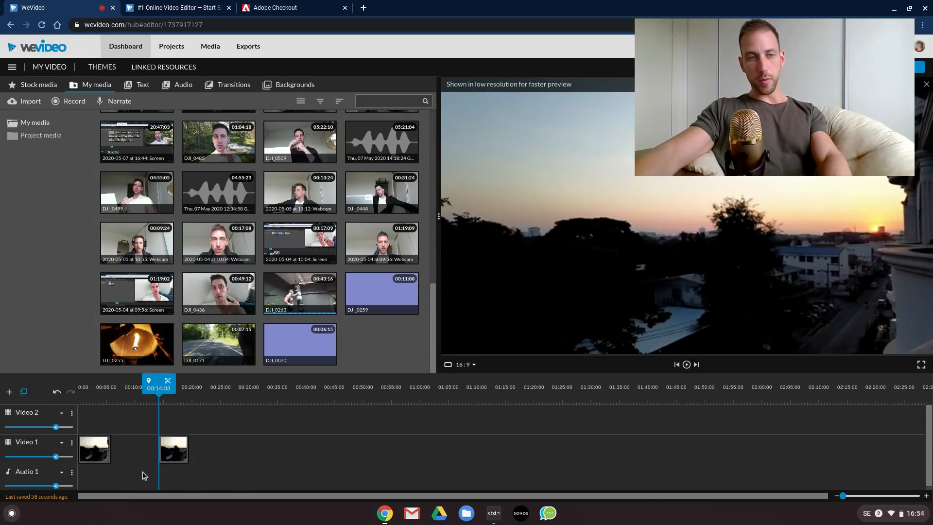
{"action": "left_click", "coordinate": [172, 451]}
{"action": "left_click_drag", "start_coordinate": [172, 451], "coordinate": [155, 459]}
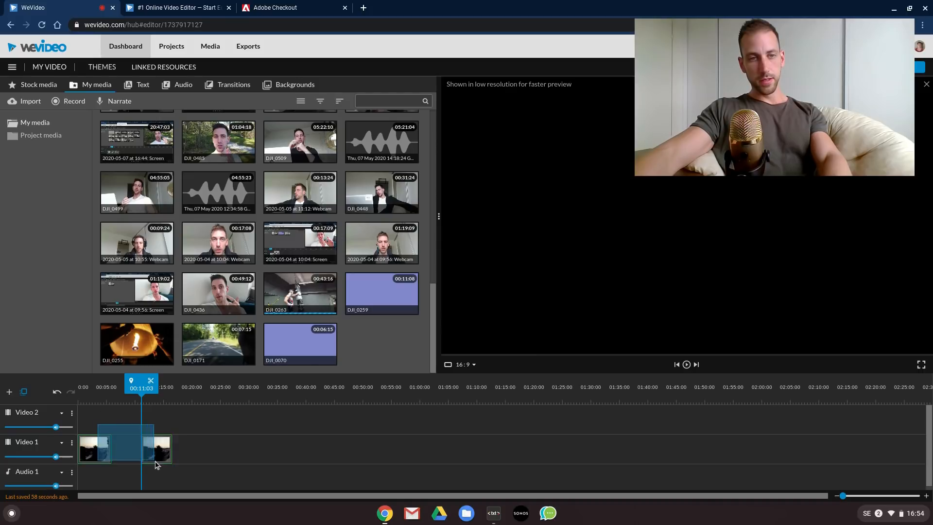
{"action": "right_click", "coordinate": [155, 460]}
{"action": "left_click", "coordinate": [178, 462]}
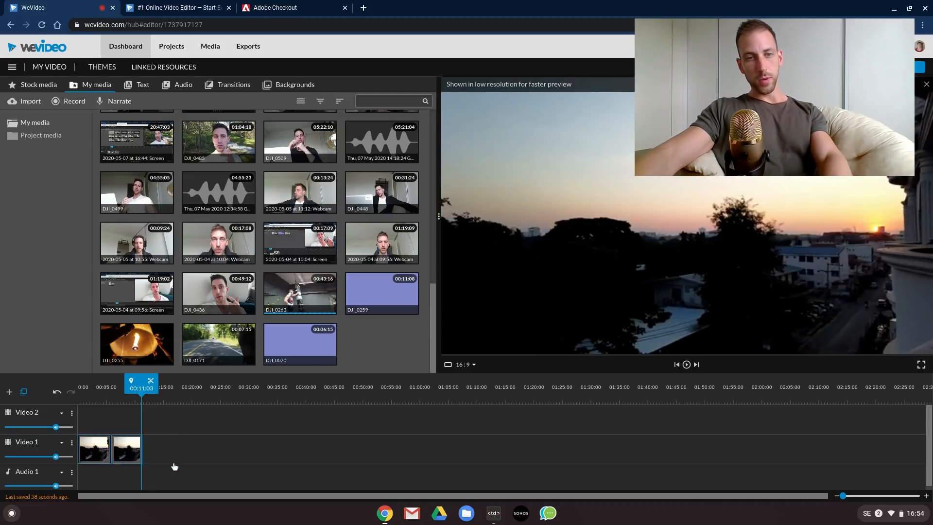